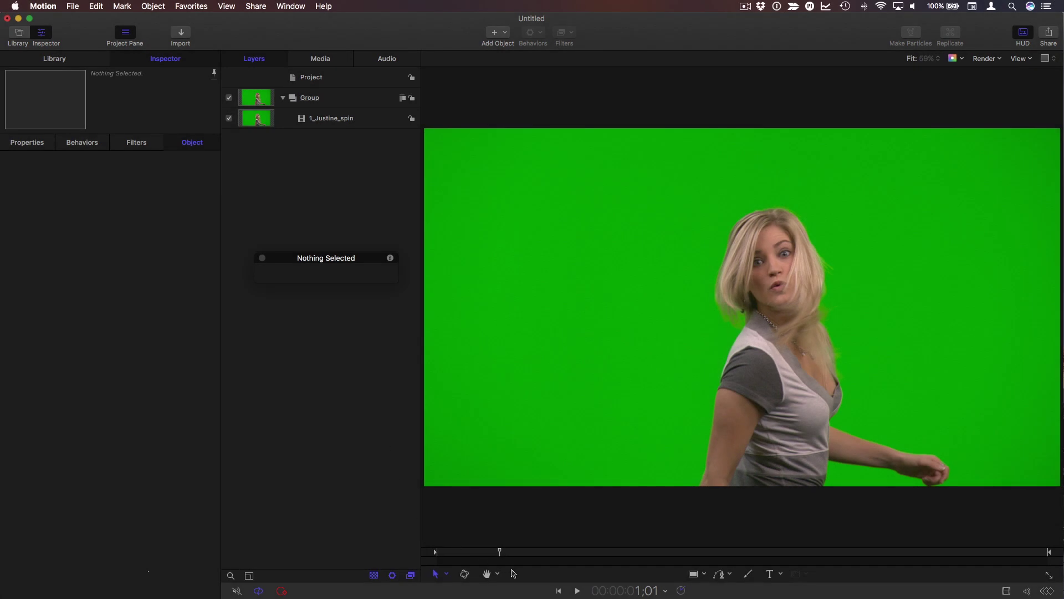
Step: Apply the Keyer filter from the Keying category to the 1_Justine_spin clip at a frame with flying hair
left_click_drag(500, 554, 477, 552)
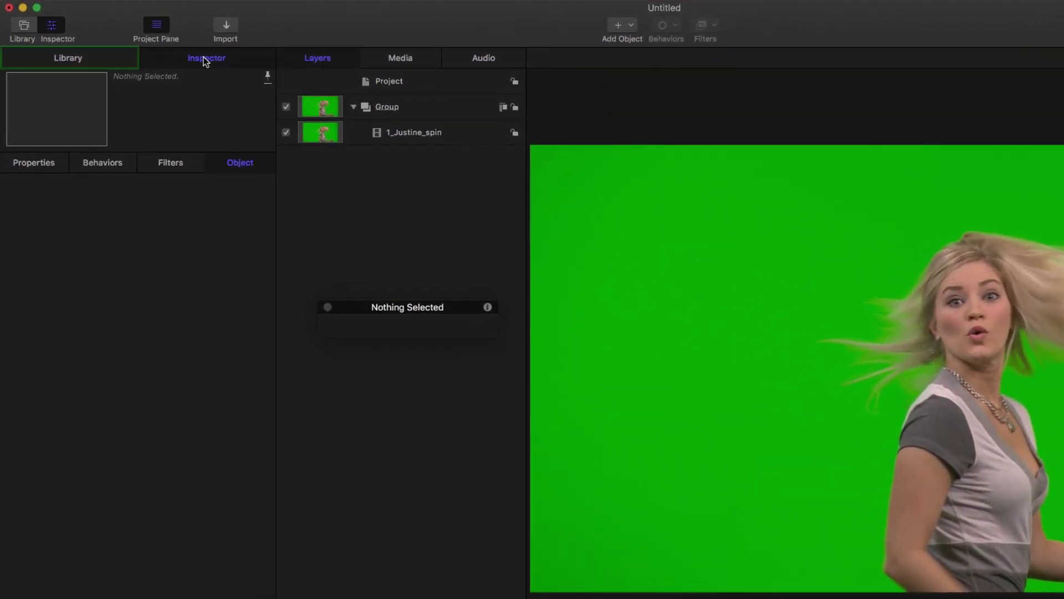
left_click(135, 60)
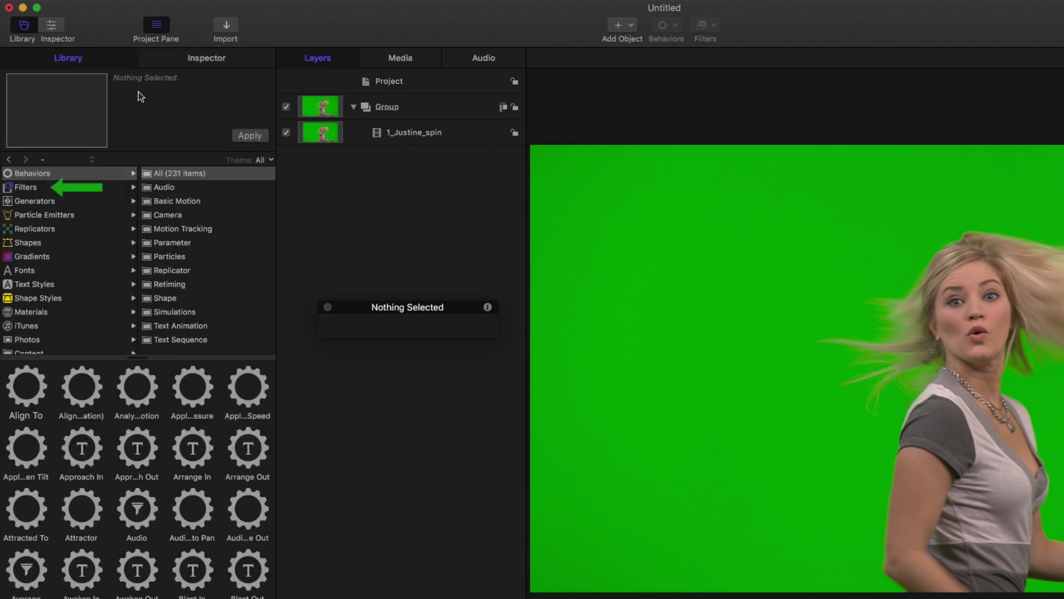
left_click(45, 188)
scroll(220, 313, "down", 2)
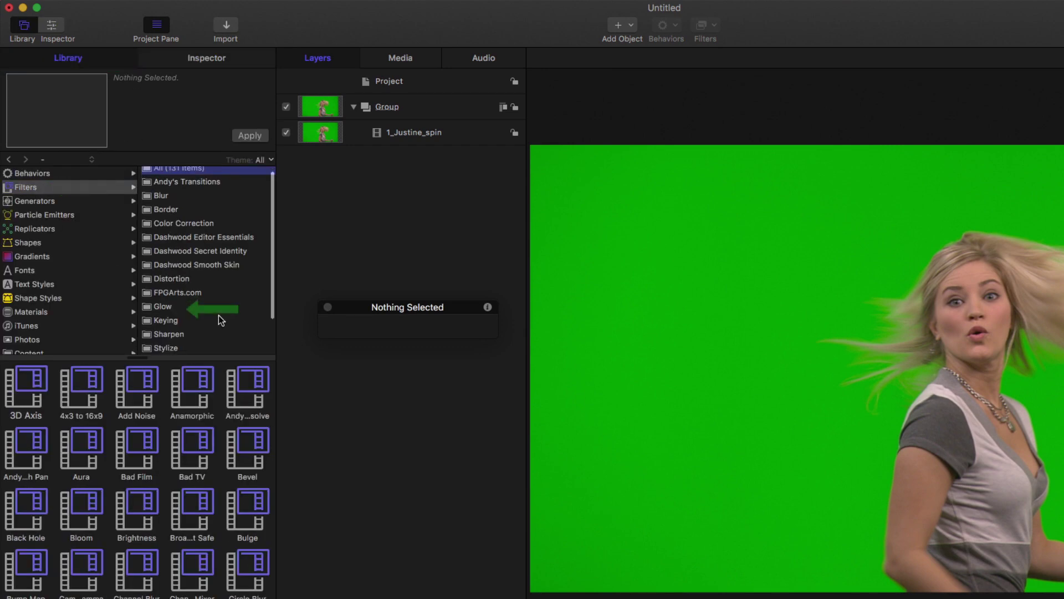
left_click(187, 312)
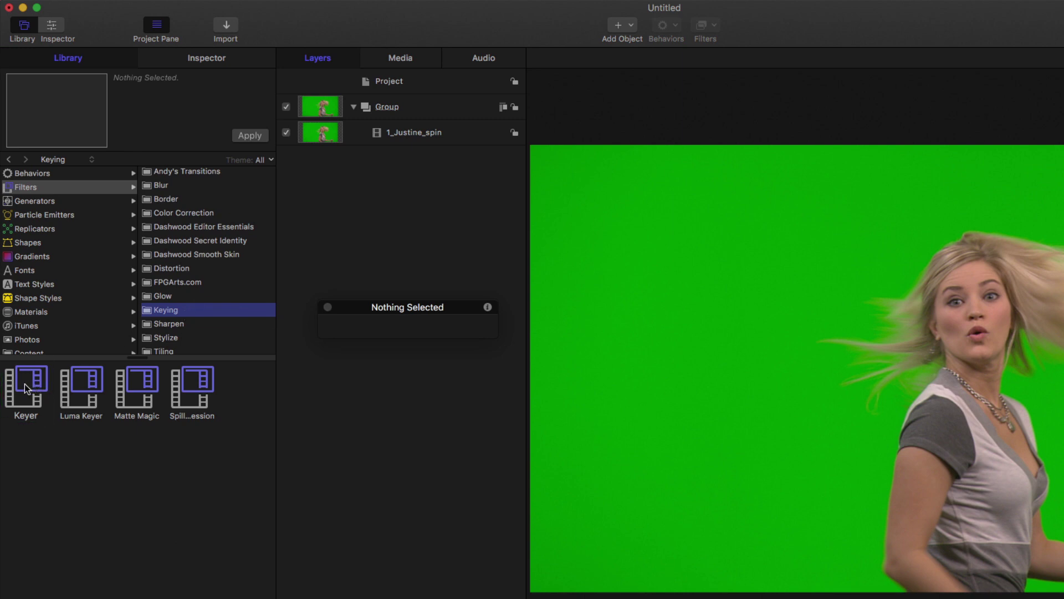
left_click_drag(24, 394, 417, 141)
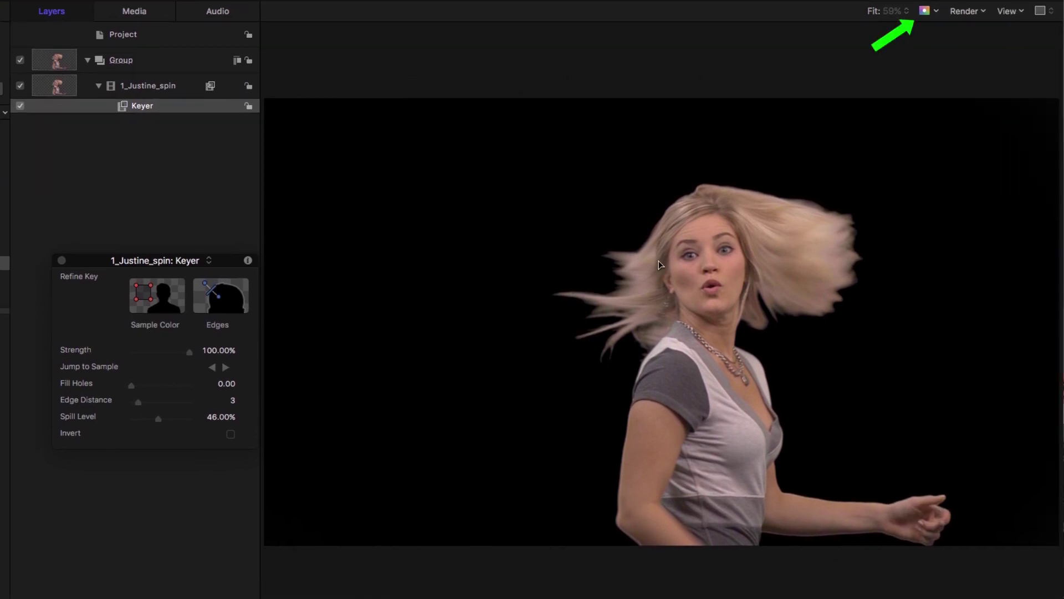
Step: Check the keyed clip against a Transparent canvas background and return the canvas display to Color
left_click(936, 12)
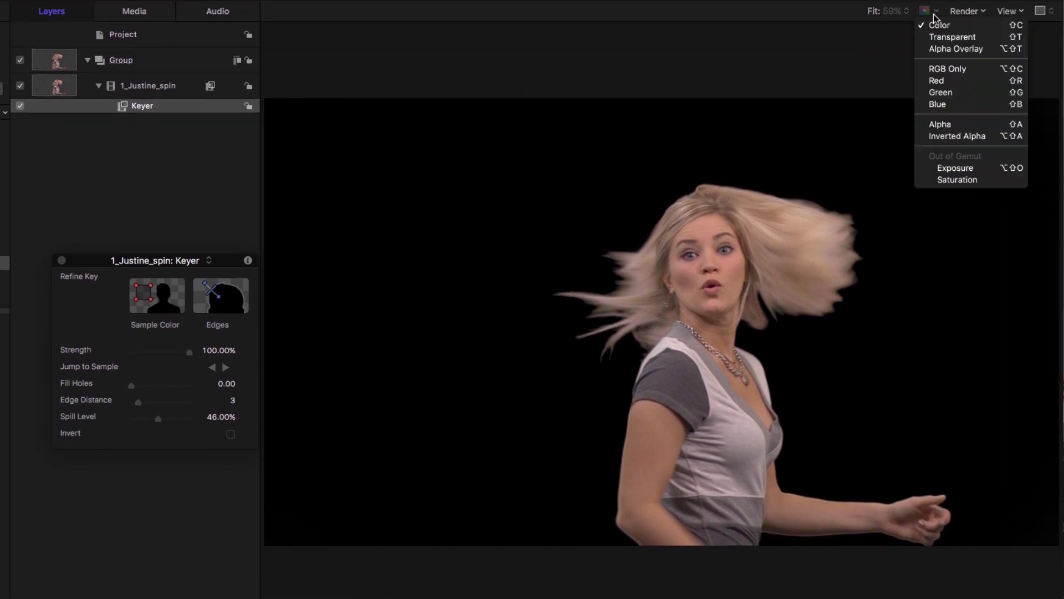
left_click(965, 39)
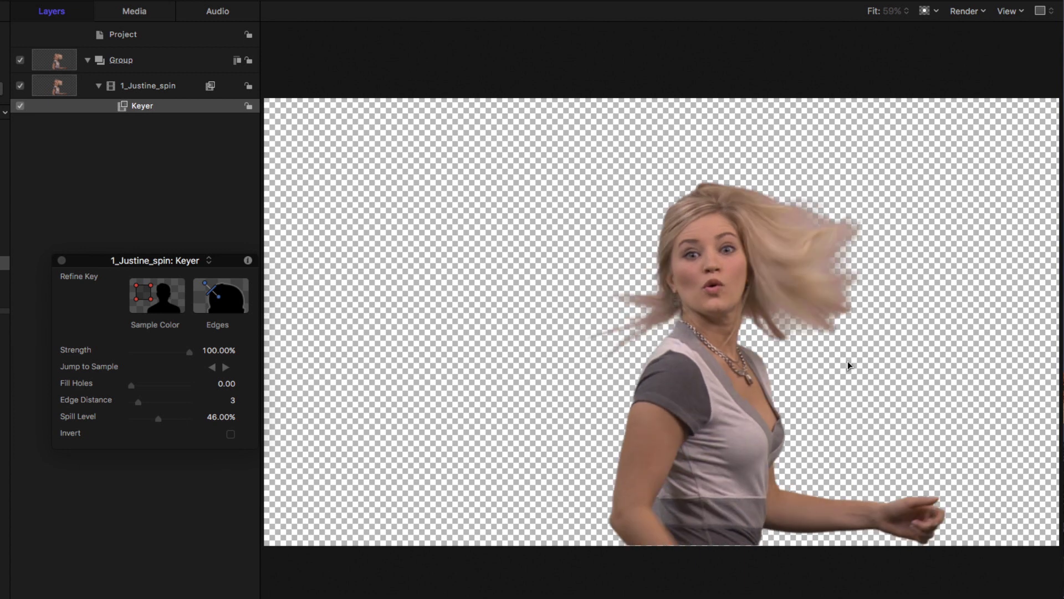
left_click(933, 11)
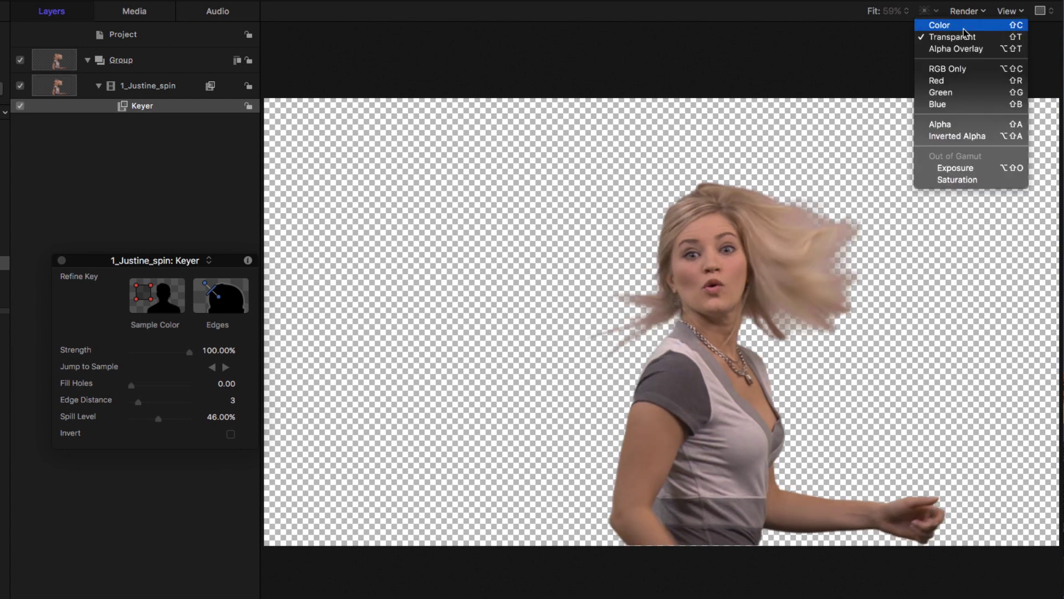
left_click(948, 25)
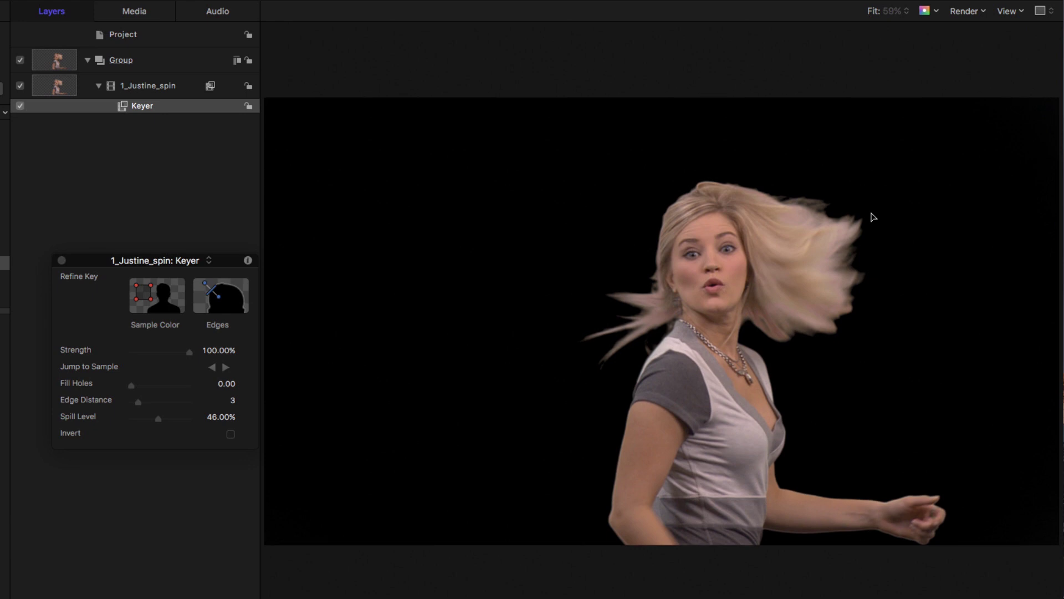
Step: Disable and re-enable the Keyer filter to compare the original footage with the automatic key
left_click(20, 106)
left_click(21, 106)
left_click(20, 106)
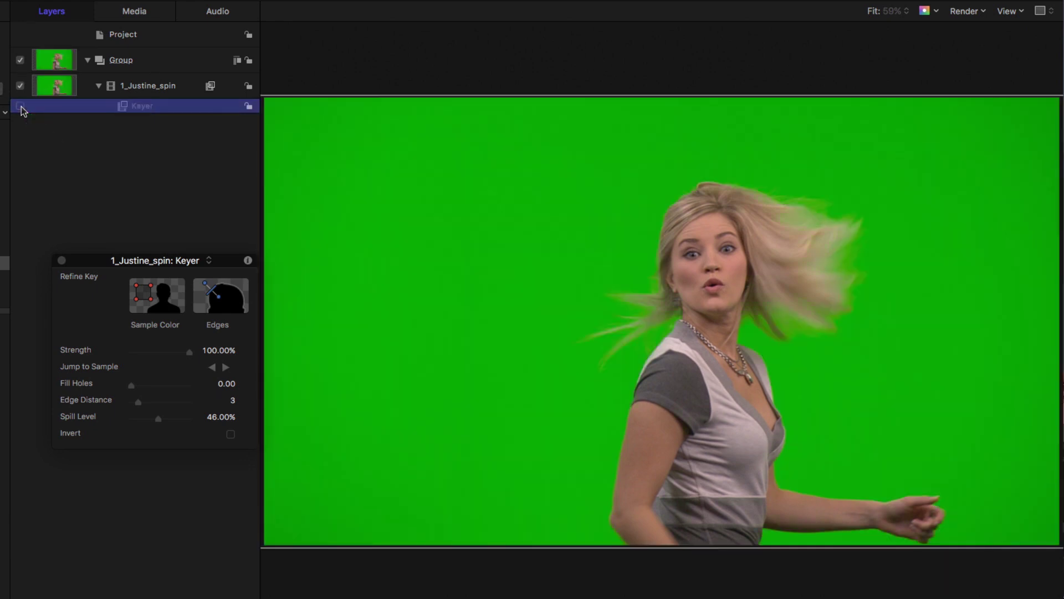
left_click(21, 106)
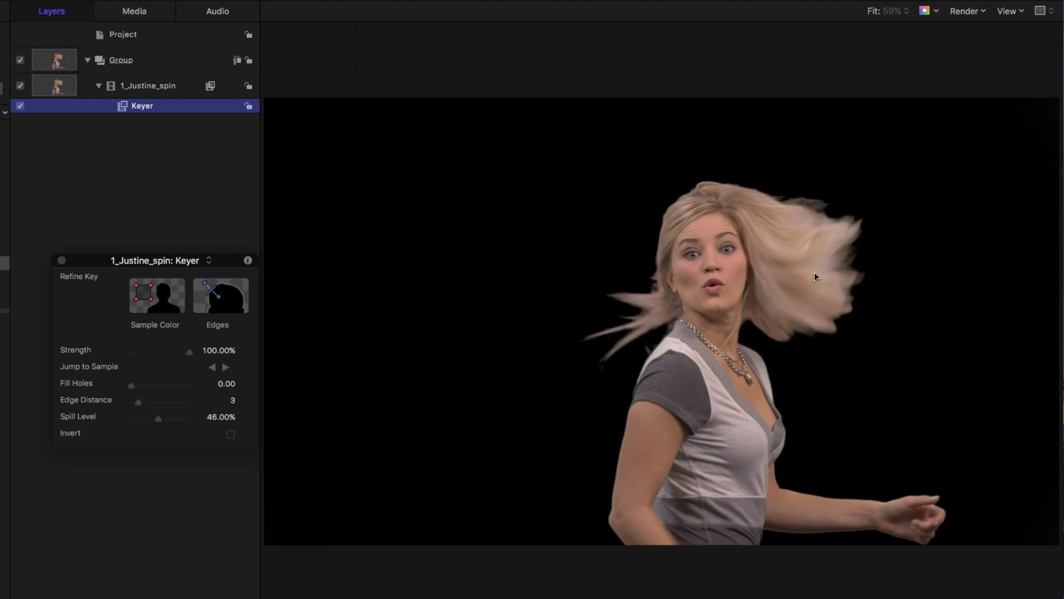
Step: Show the Keyer's full parameters and examine its Matte, Original and Composite views
key("super+2")
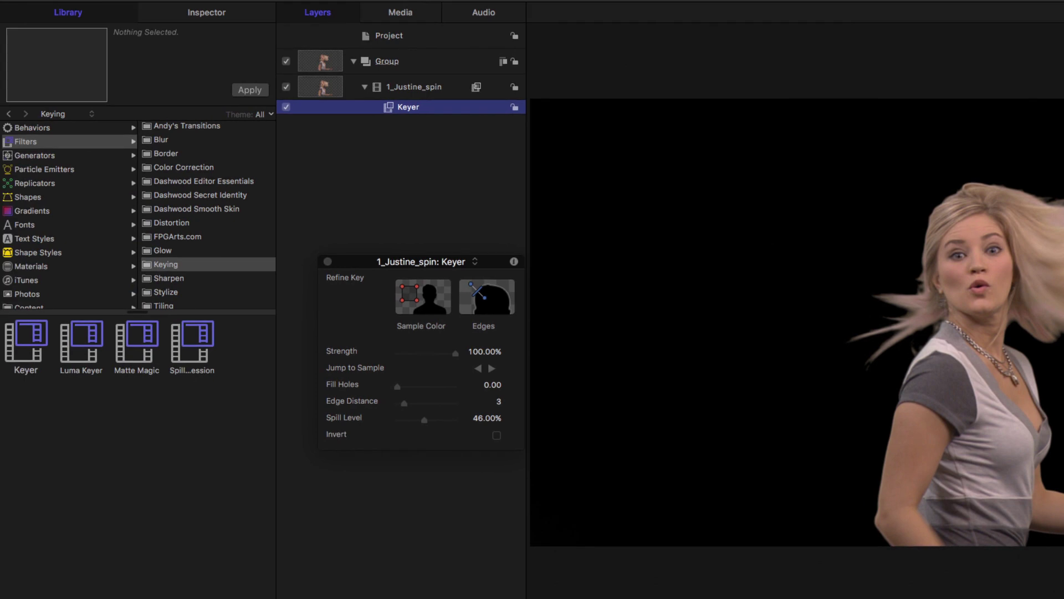
left_click(221, 17)
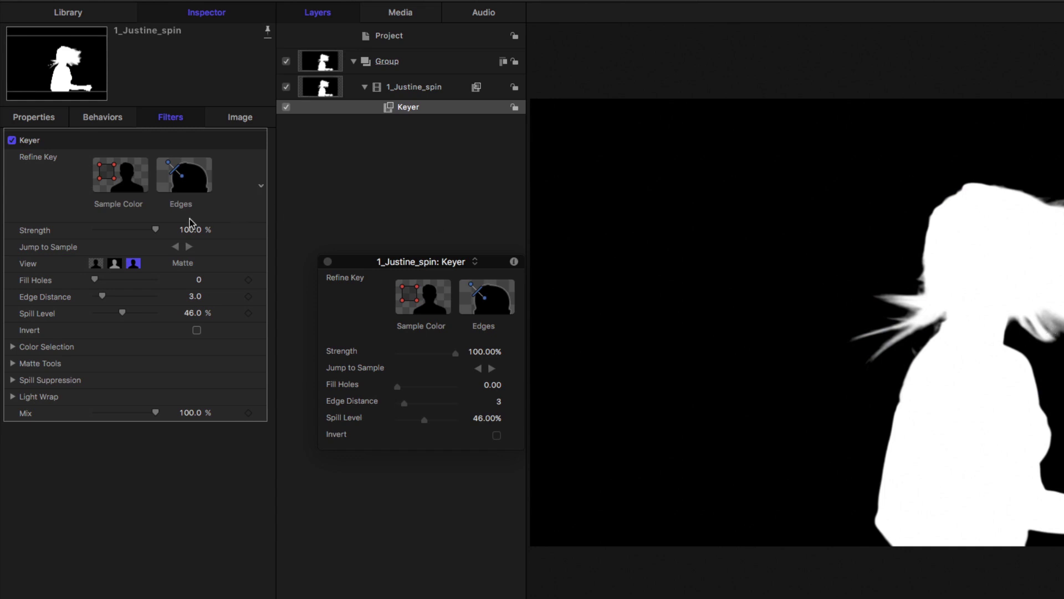
left_click(134, 265)
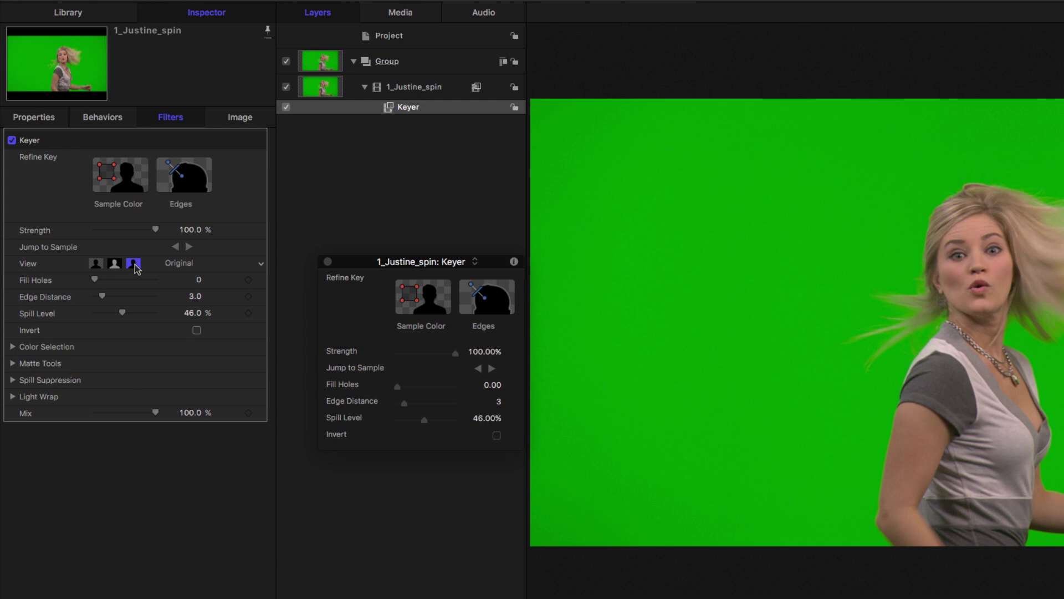
left_click(96, 267)
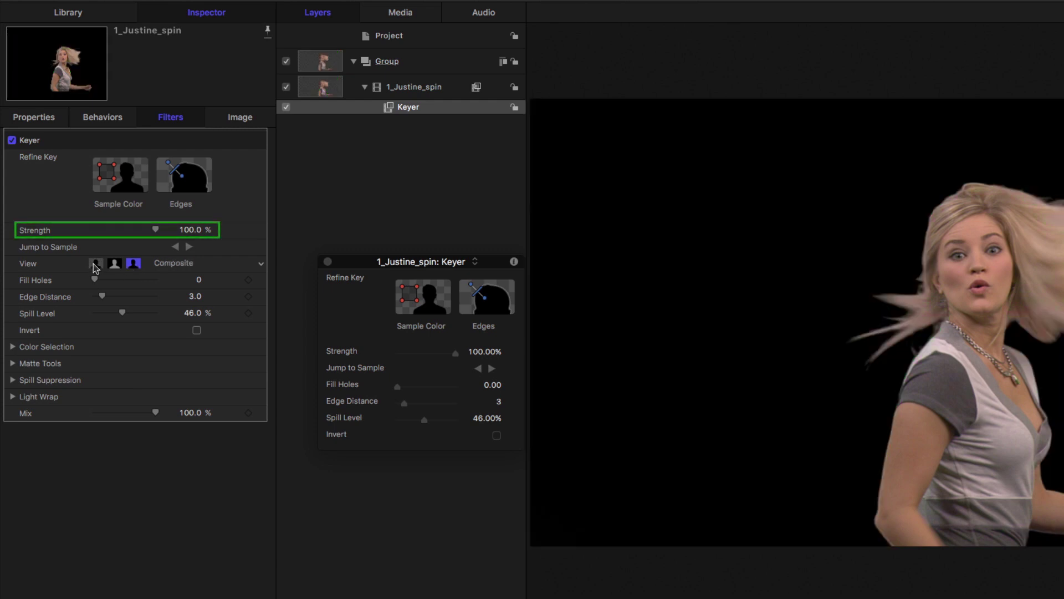
Step: Set the Keyer's Strength to 0% and sample a square of green background to the left of the woman
left_click_drag(158, 233, 80, 231)
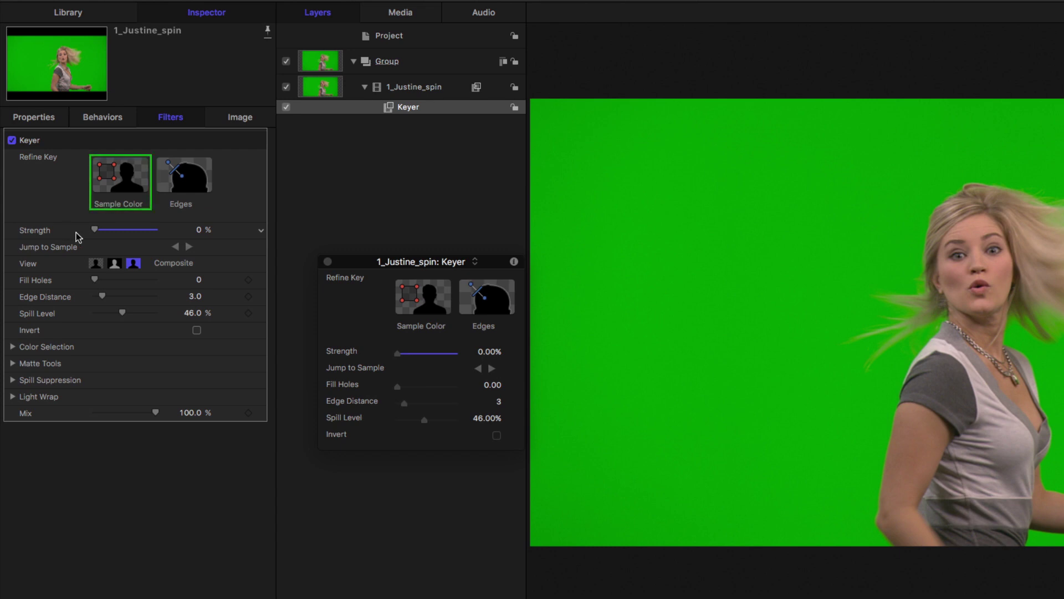
left_click(111, 178)
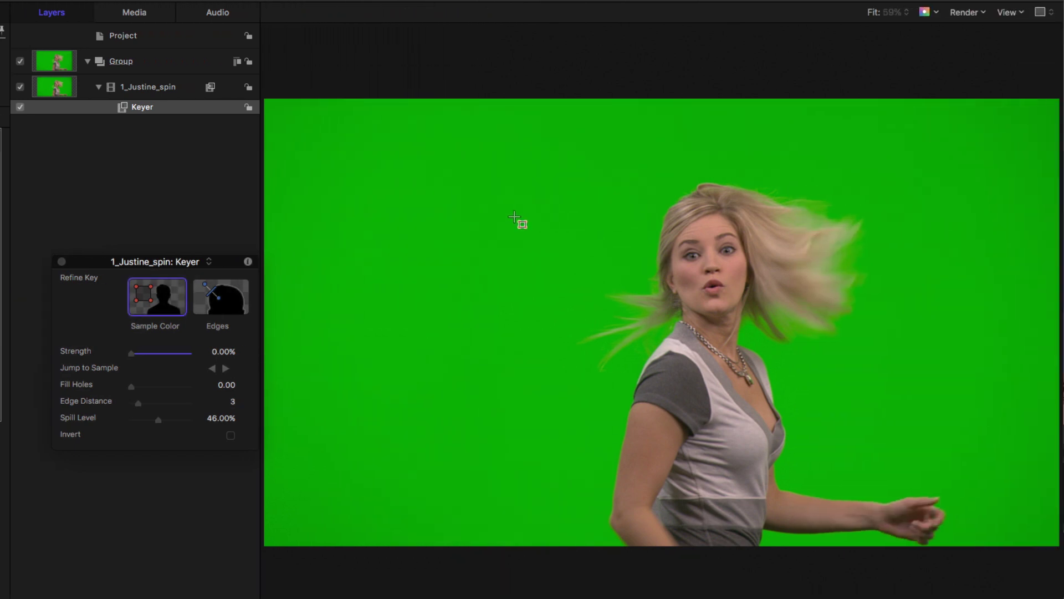
left_click_drag(515, 216, 544, 246)
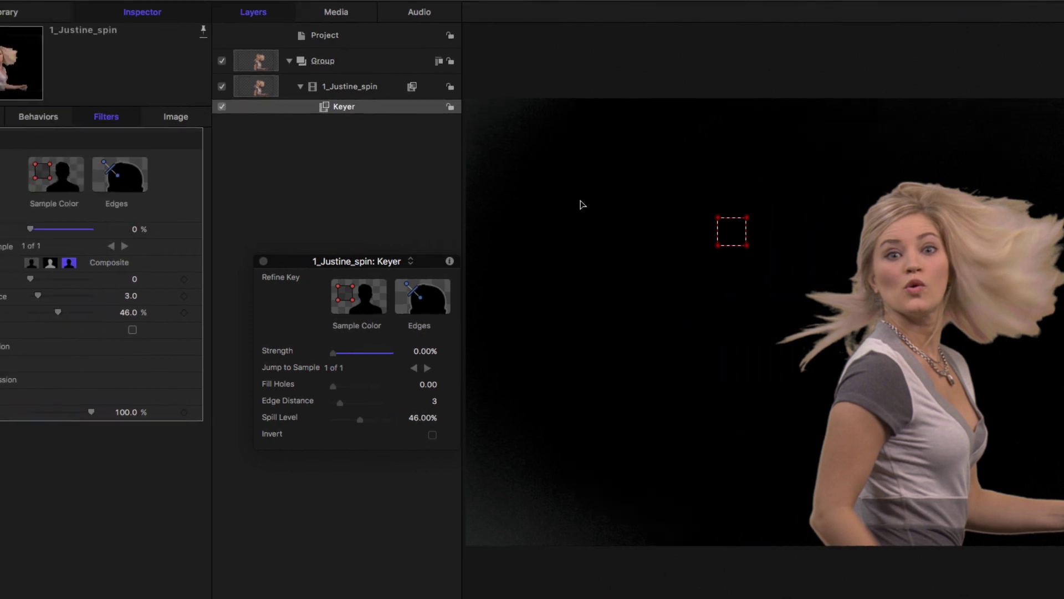
Step: Draw an Edges line across the flying hair beside her face and fine-tune its midpoint in the Matte view, checking the composite
left_click(182, 178)
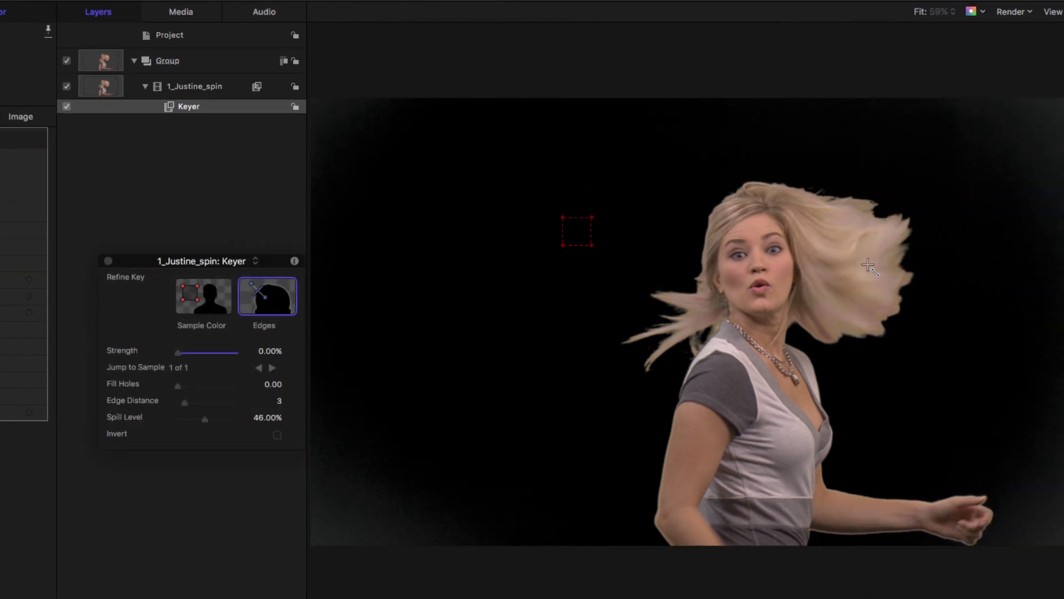
left_click_drag(870, 264, 841, 272)
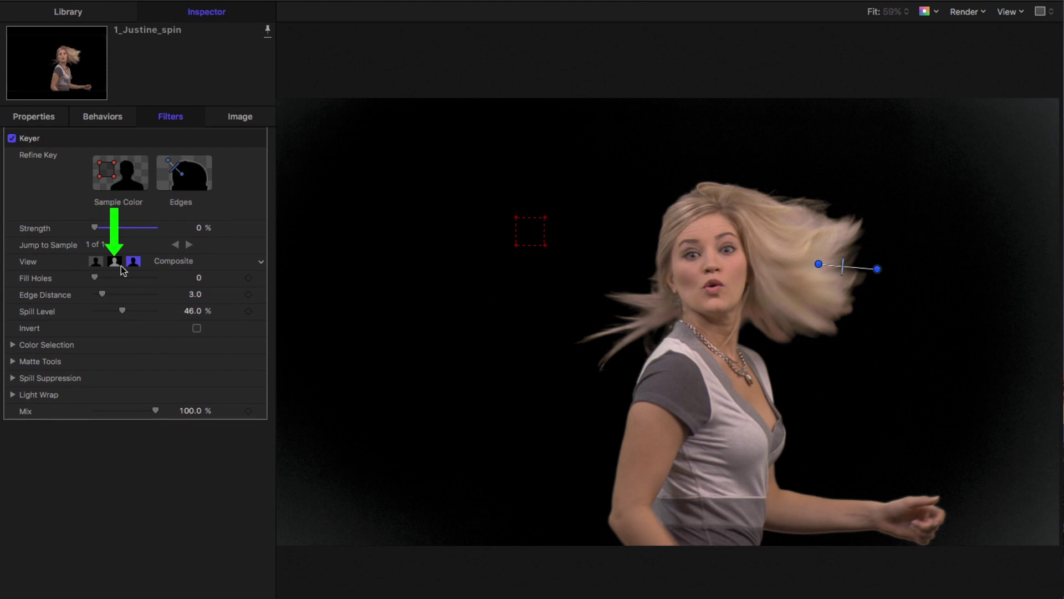
left_click(120, 264)
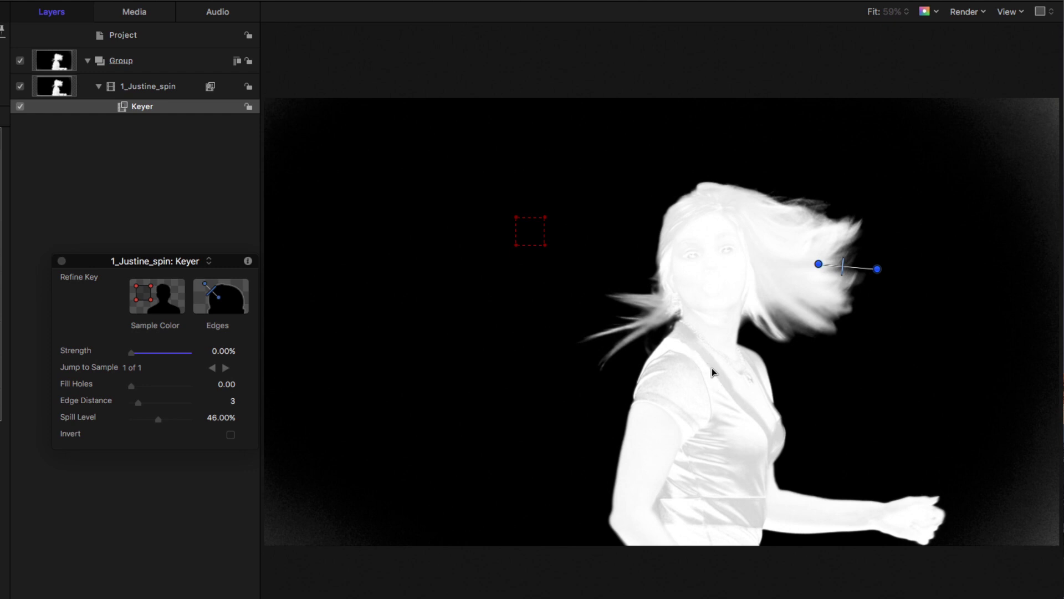
left_click_drag(843, 270, 846, 272)
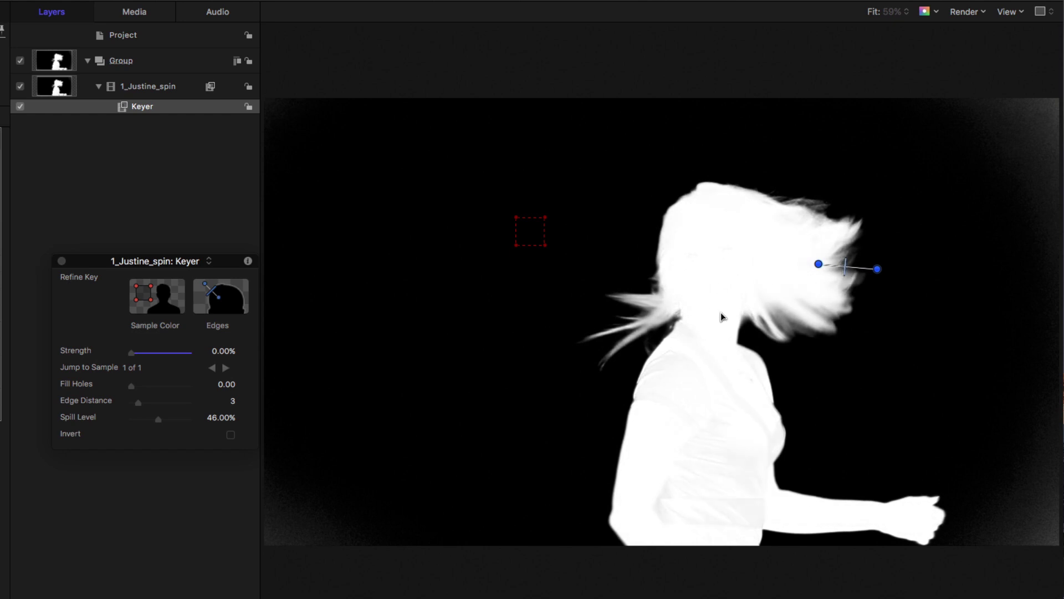
left_click_drag(844, 271, 844, 272)
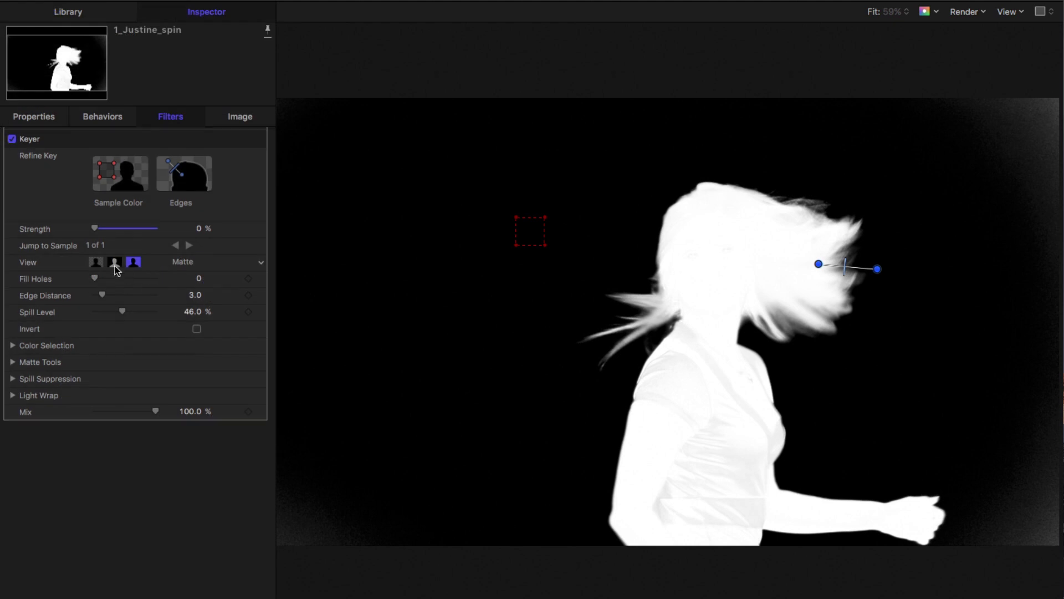
left_click(96, 262)
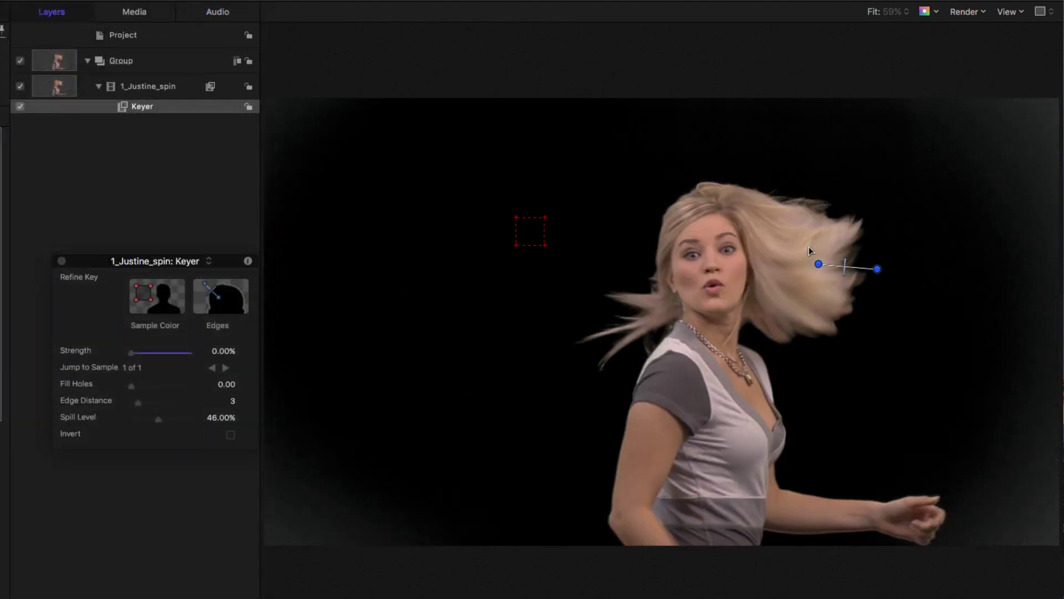
left_click(21, 107)
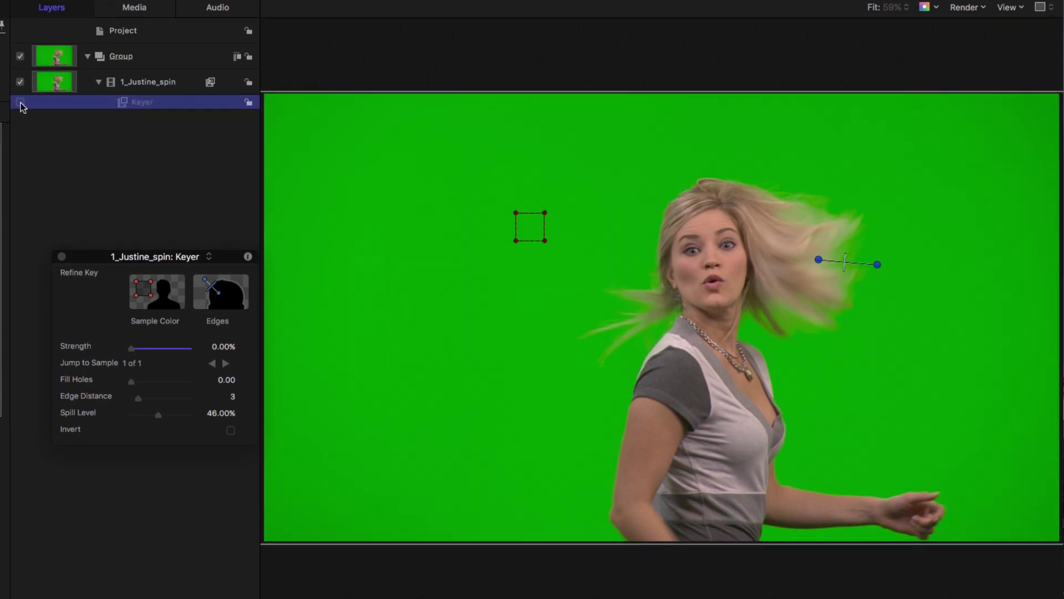
left_click(20, 106)
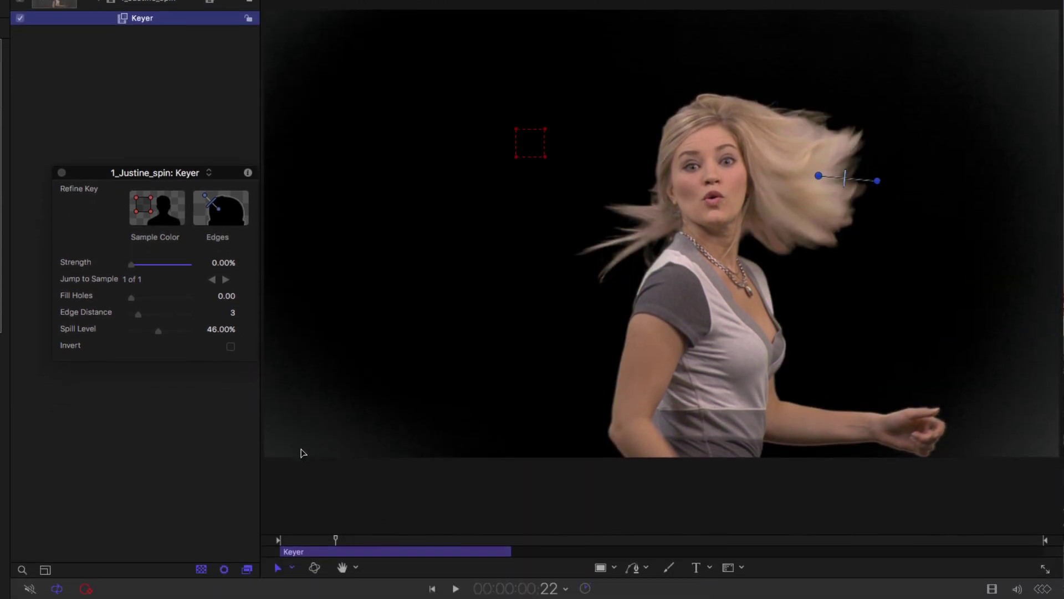
Step: Draw a closed four-point Bezier mask loosely around the woman at the first frame to exclude the uneven background corners
left_click_drag(334, 540, 278, 541)
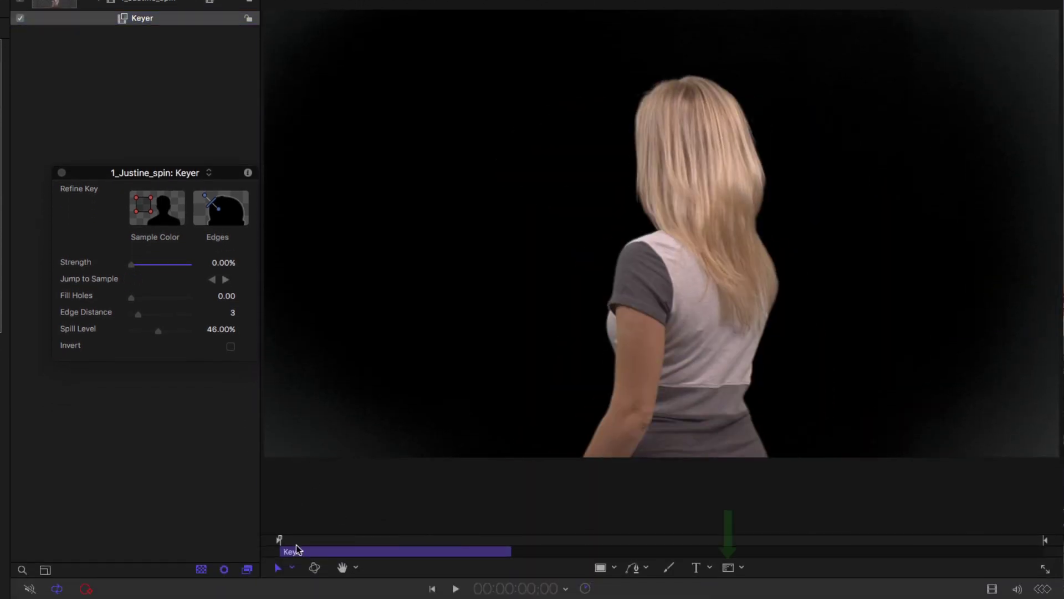
left_click(728, 572)
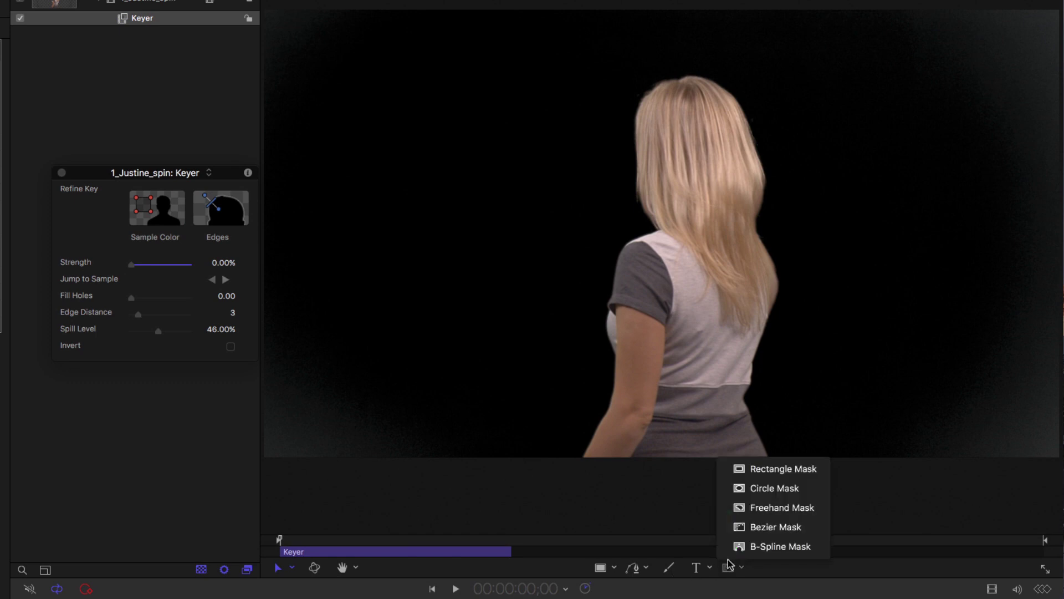
left_click(737, 526)
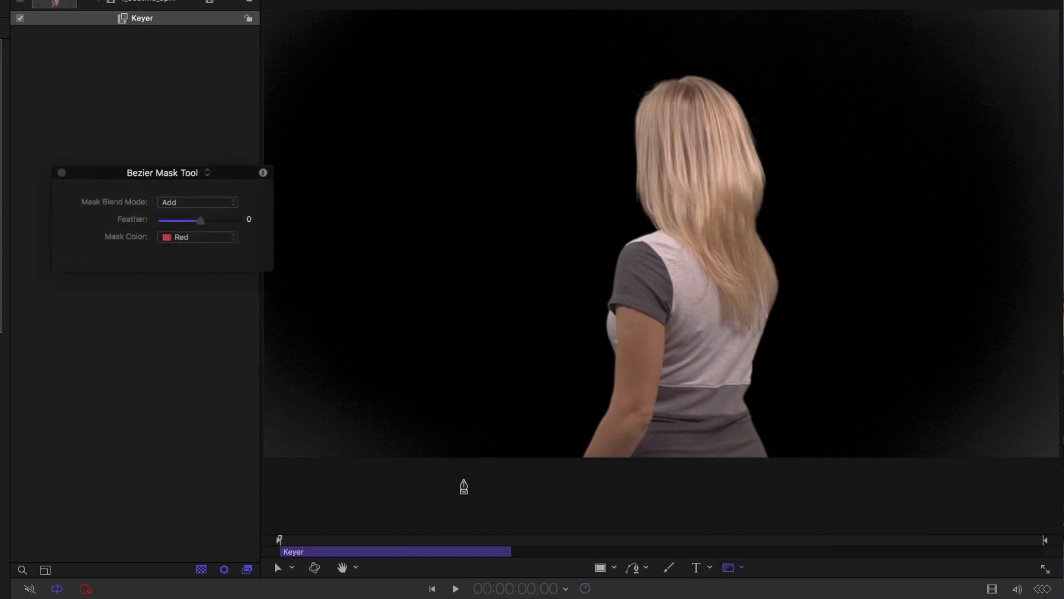
left_click_drag(464, 479, 465, 507)
left_click_drag(541, 52, 640, 31)
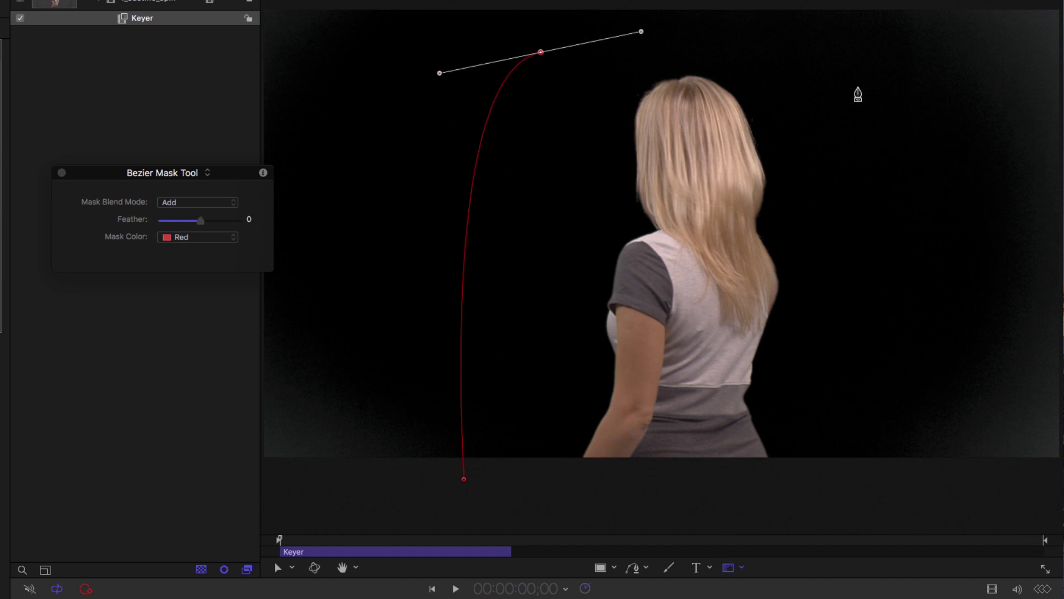
left_click_drag(859, 90, 868, 143)
left_click_drag(926, 481, 926, 504)
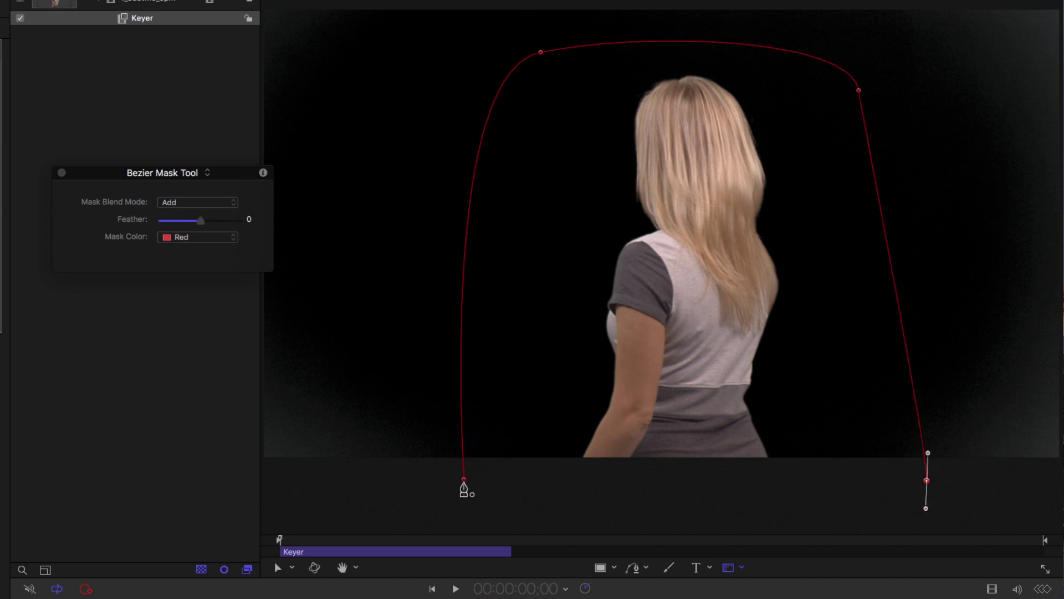
left_click(464, 479)
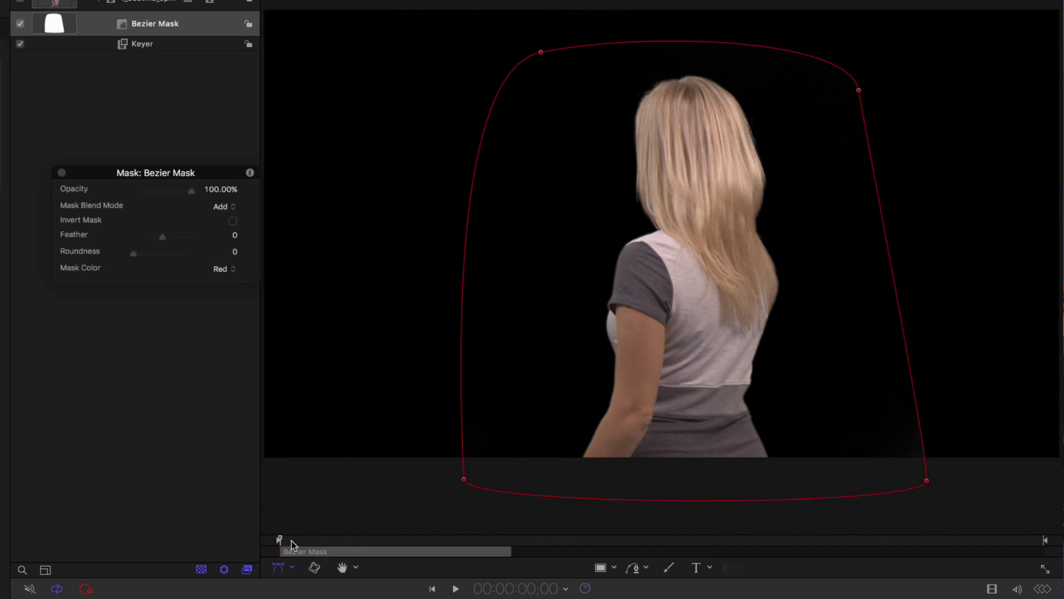
Step: Move the mask's lower-right point outward to include her extended hand at frame 19, and check the masked area with the Keyer off and on
left_click_drag(293, 540, 330, 546)
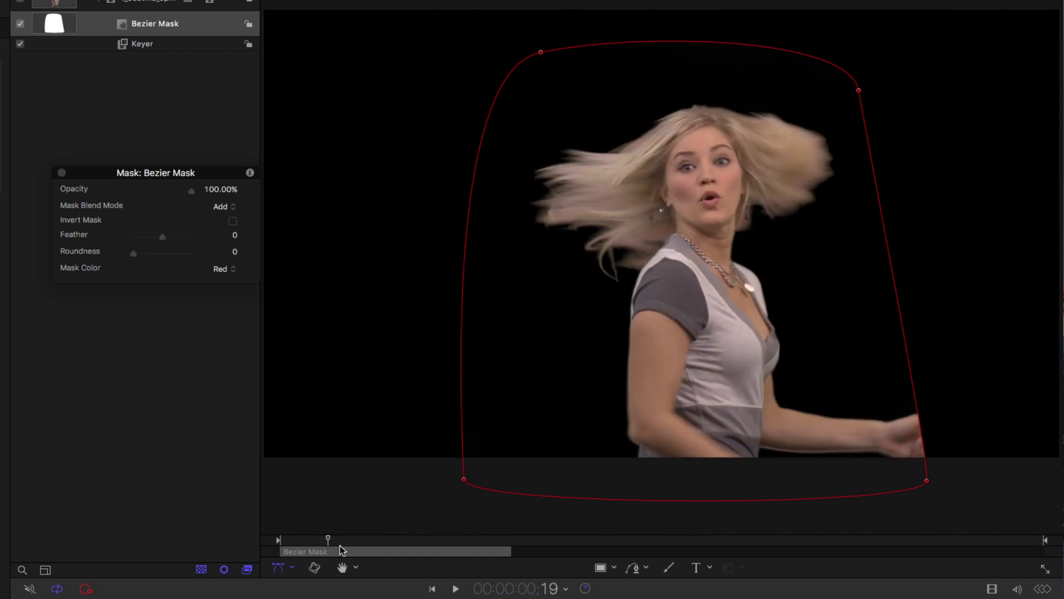
left_click_drag(927, 481, 977, 477)
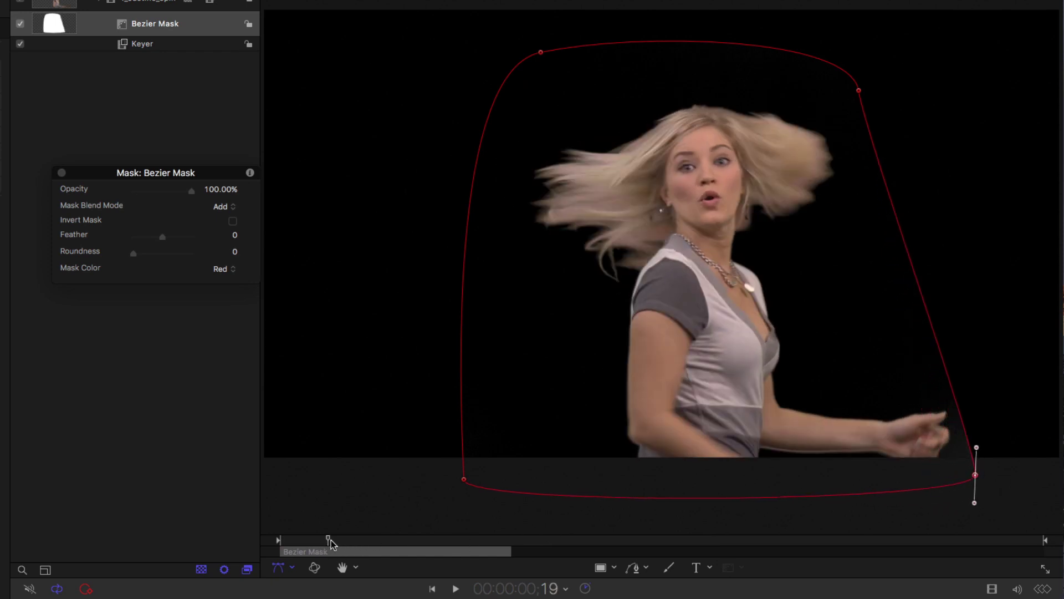
mouse_move(330, 540)
left_mouse_down()
mouse_move(404, 541)
mouse_move(303, 540)
mouse_move(346, 540)
left_mouse_up()
left_click(20, 44)
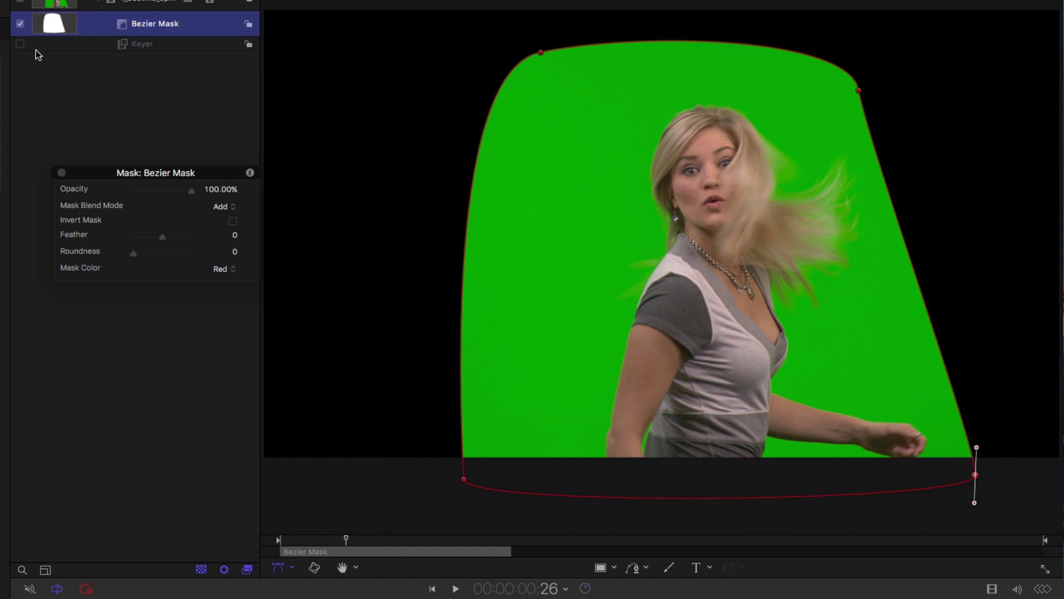
left_click(20, 44)
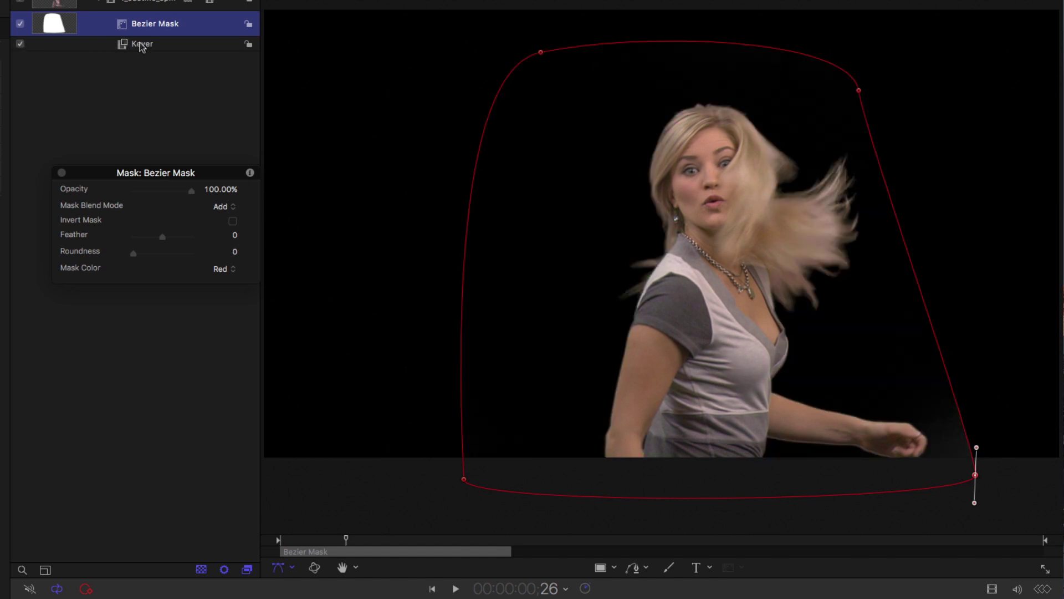